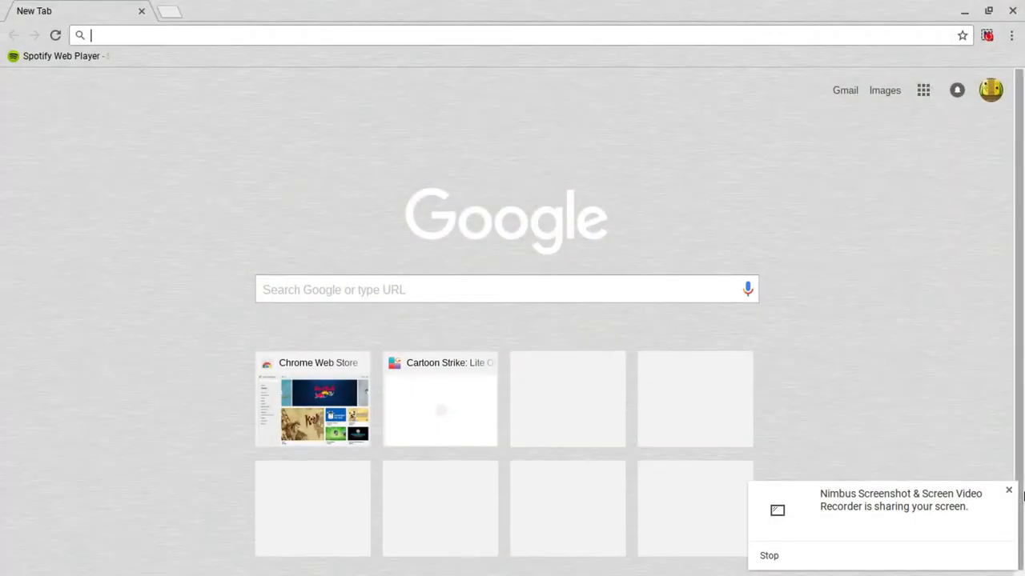
Dismiss the Nimbus screen-sharing notification on the New Tab page
left_click(1008, 490)
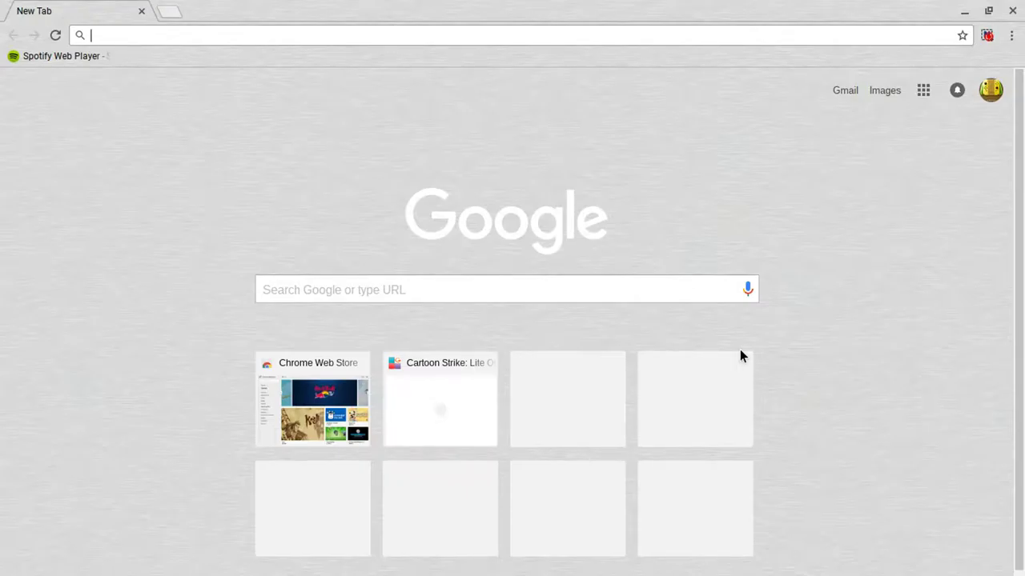
Search Google for 'Panzoid' without the autocompleted address
type("P")
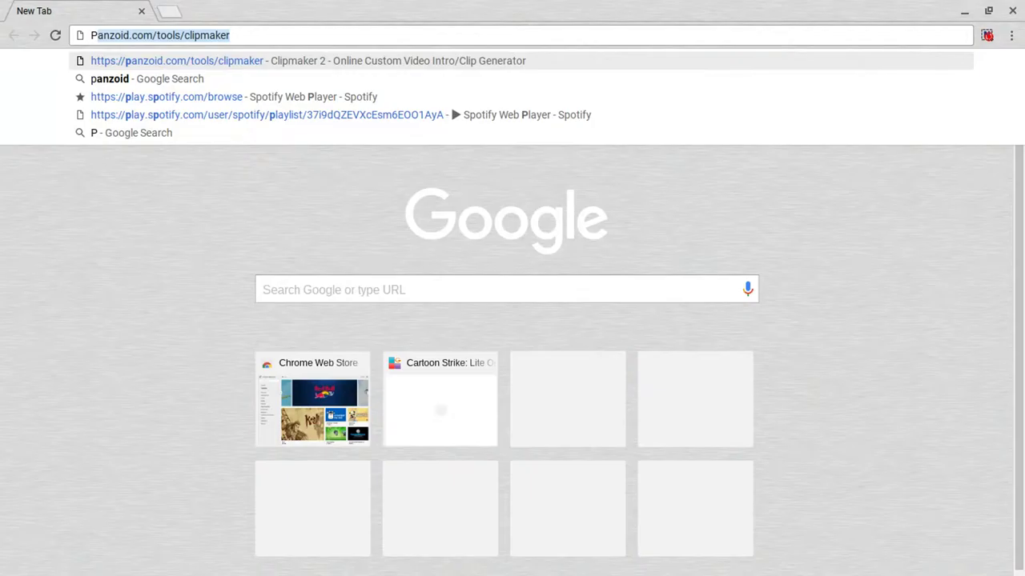
type("anzoid")
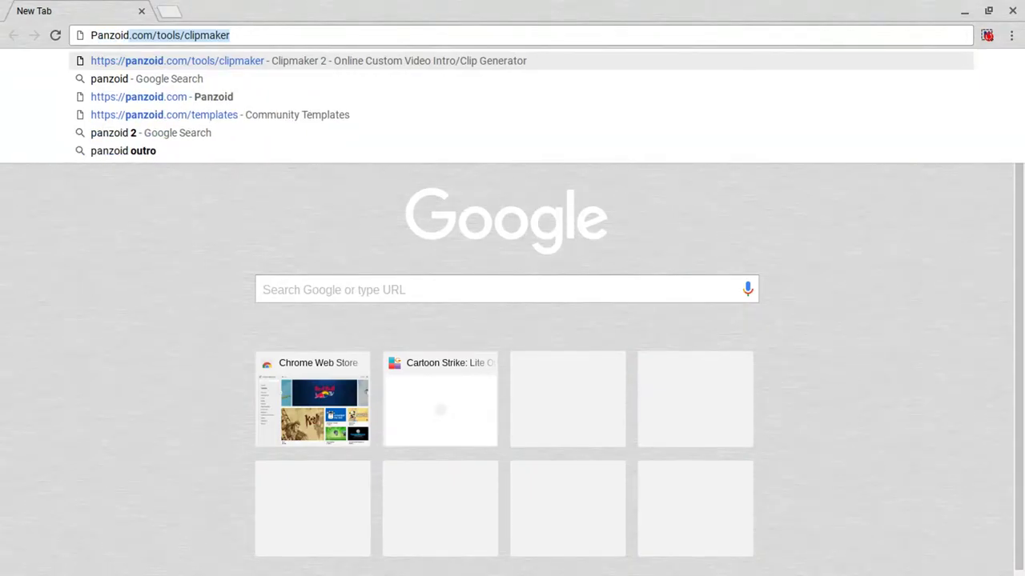
key("BackSpace")
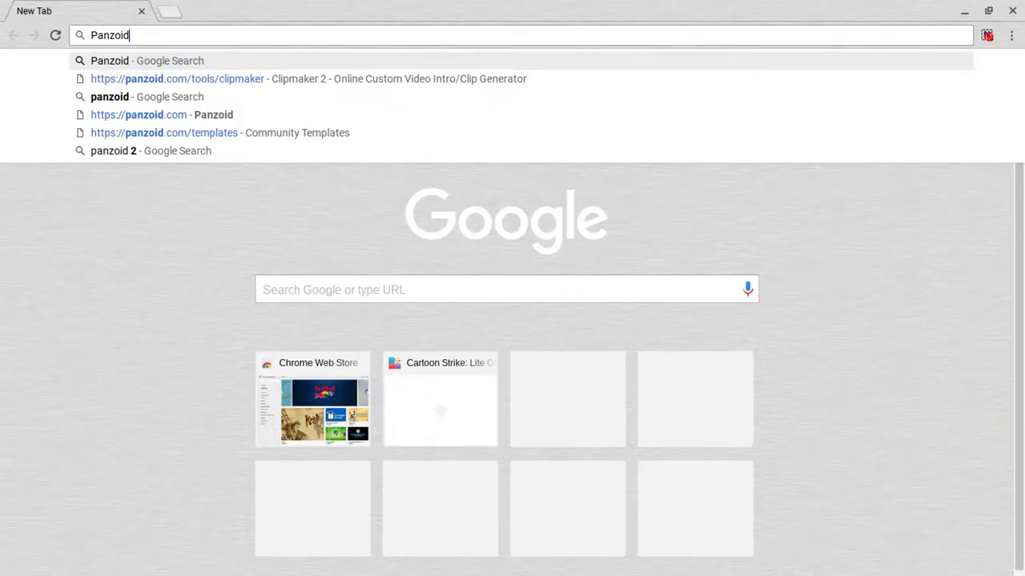
key("Return")
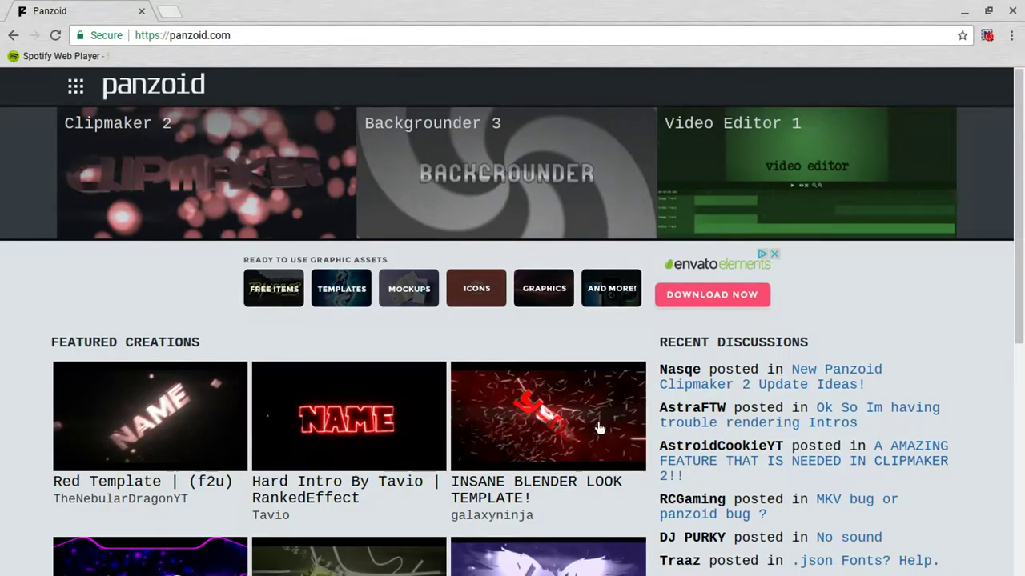
Open the 'Hard Intro By Tavio' featured creation
left_click(407, 434)
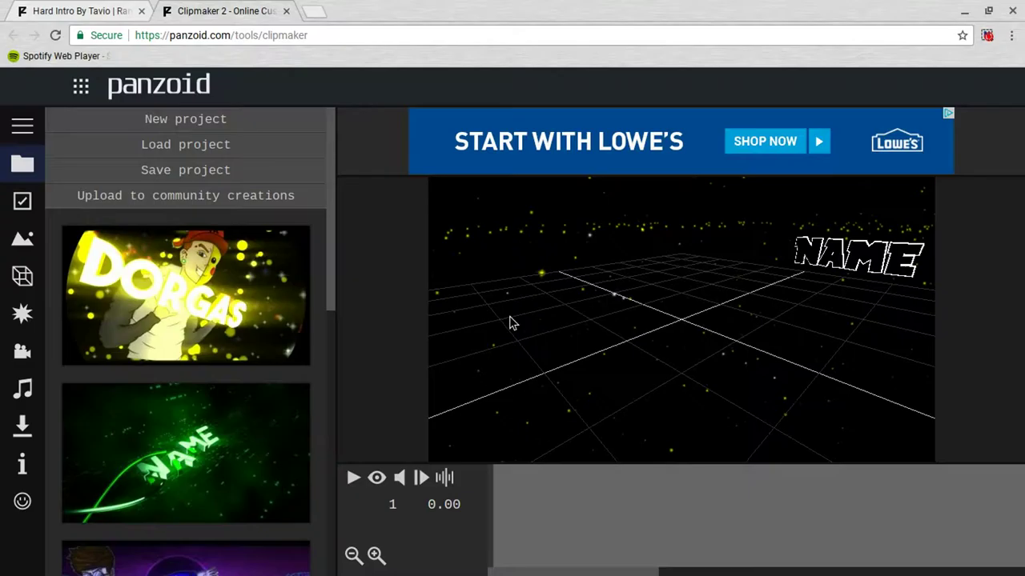
Turn on the full render preview, then play and pause the Hard Intro
left_click(376, 477)
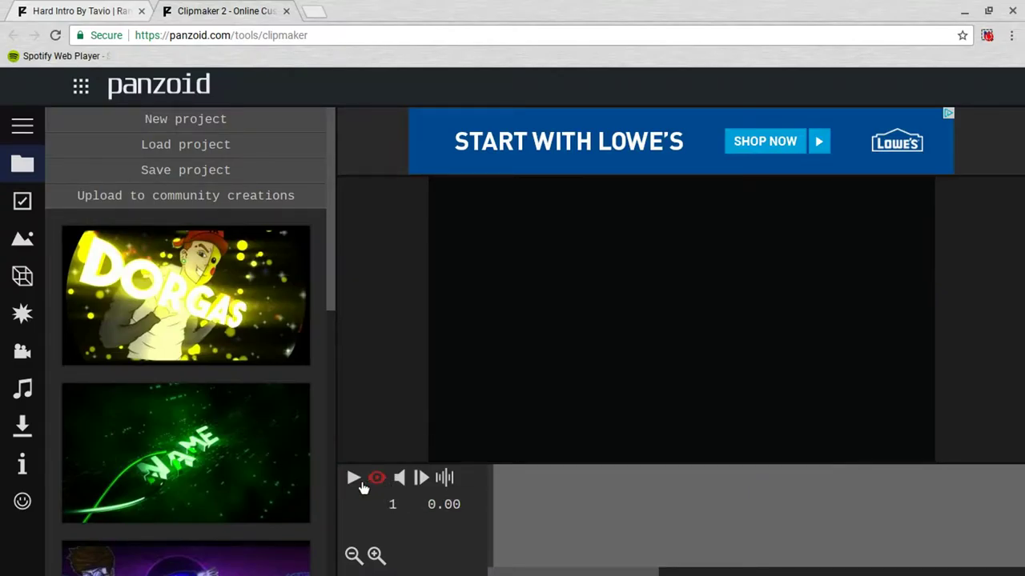
left_click(354, 478)
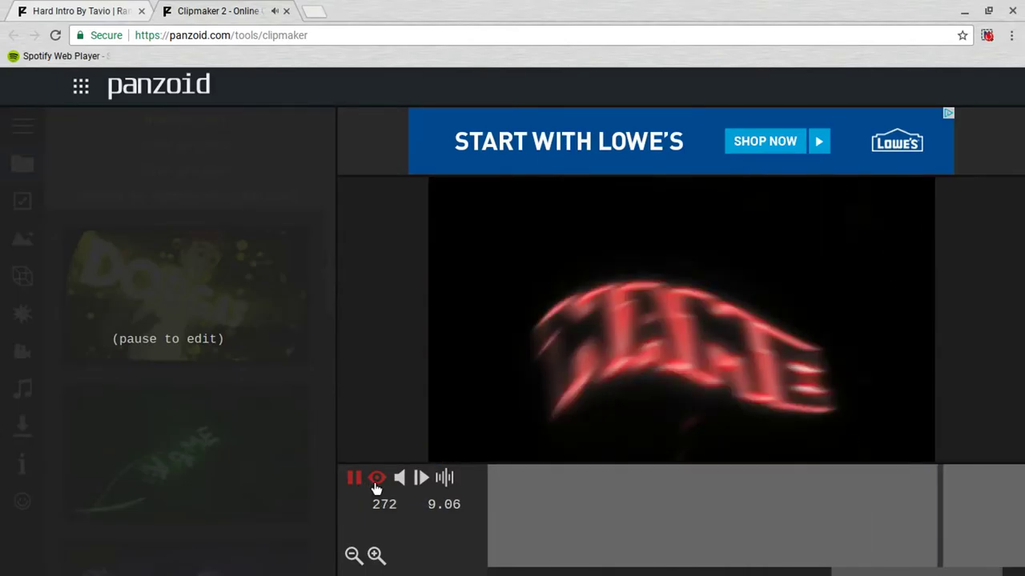
key("space")
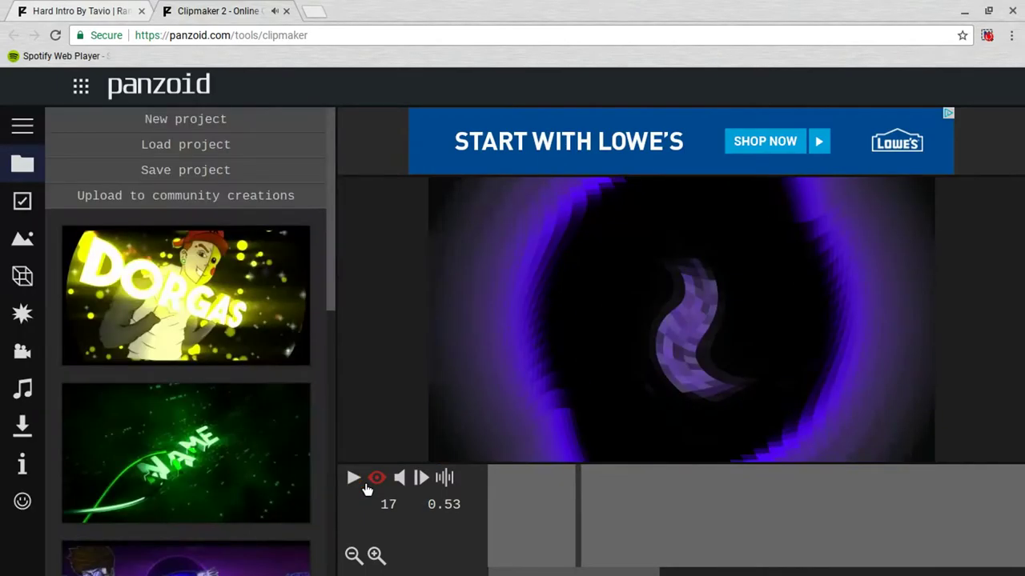
Change the first 3D text object from NAME to WARRIOR
left_click(24, 277)
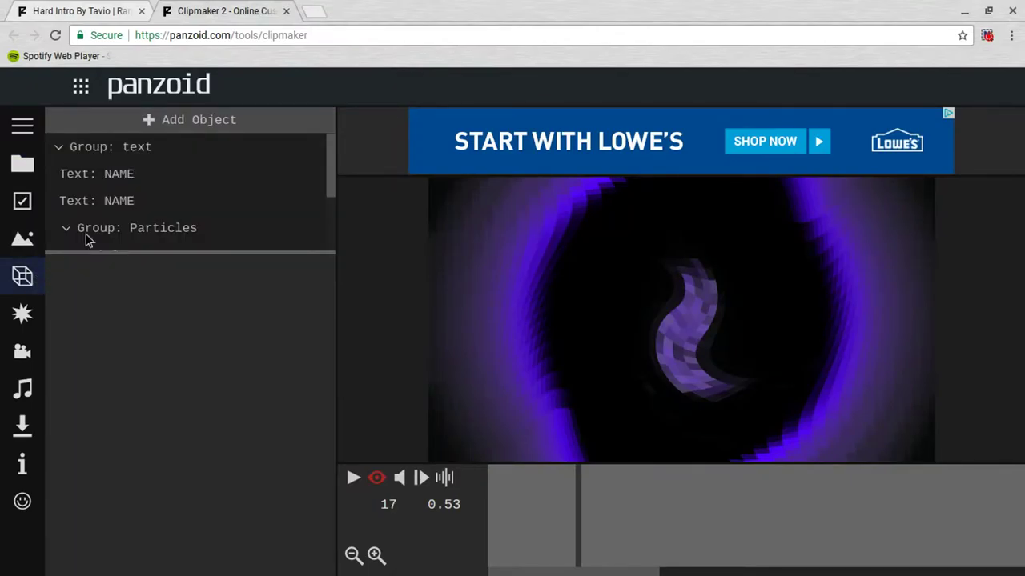
left_click(150, 178)
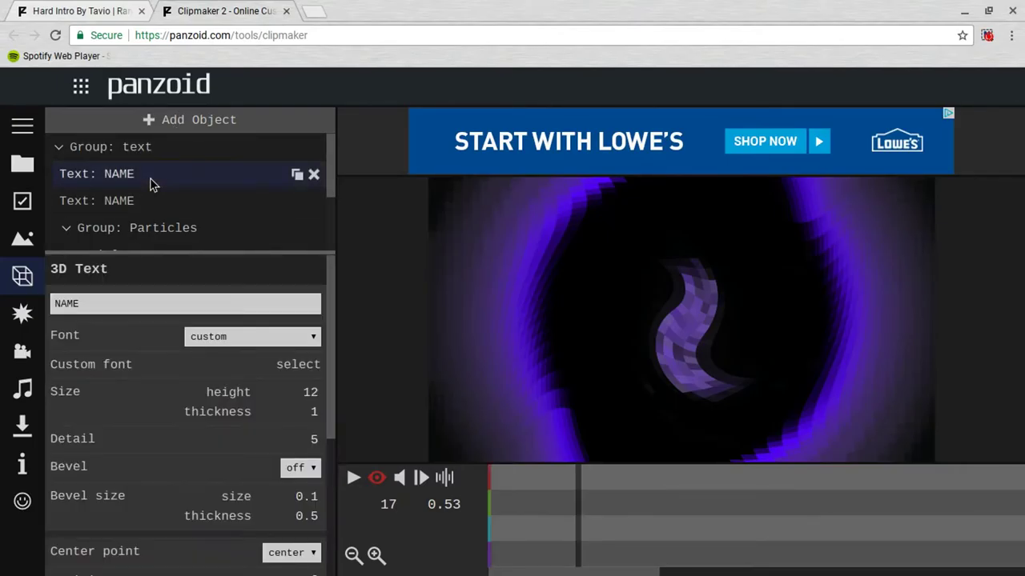
left_click(186, 312)
key("BackSpace")
key("BackSpace")
key("BackSpace")
key("BackSpace")
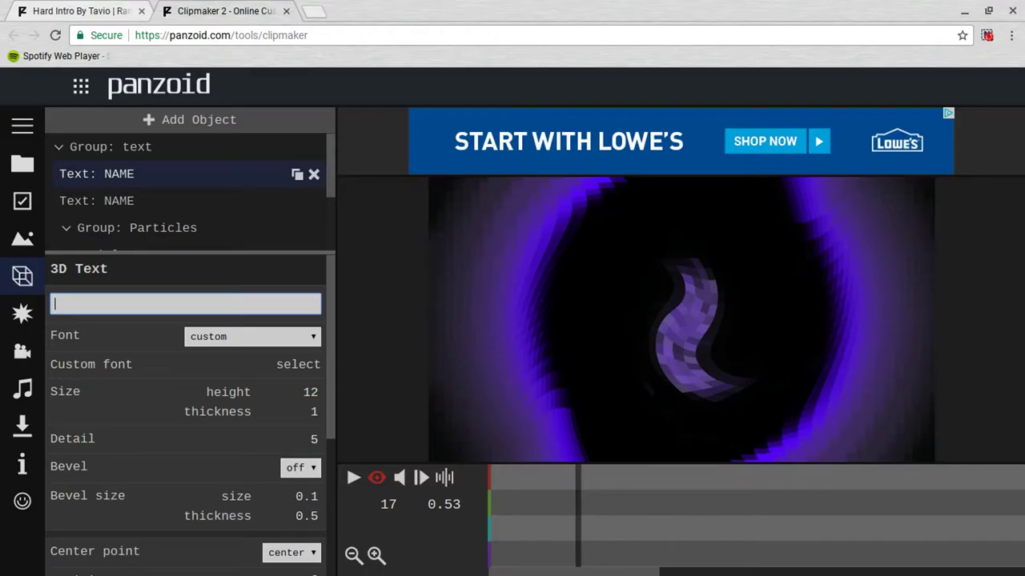
type("WARRIOR")
left_click(176, 286)
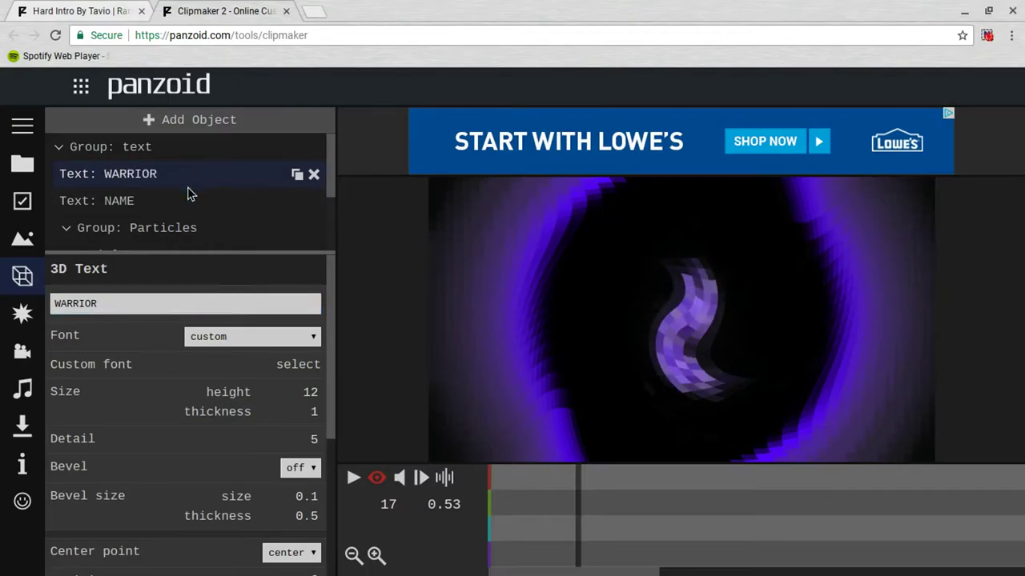
Change the second 3D text object from NAME to WARRIOR
left_click(190, 200)
left_click(182, 309)
key("BackSpace")
key("BackSpace")
key("BackSpace")
key("BackSpace")
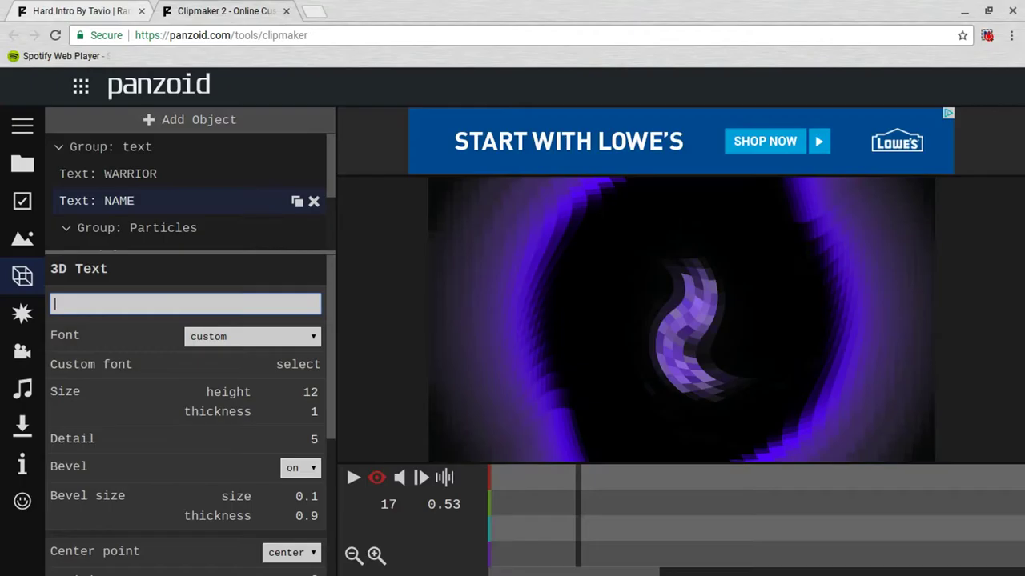
type("WARRIOR")
left_click(296, 282)
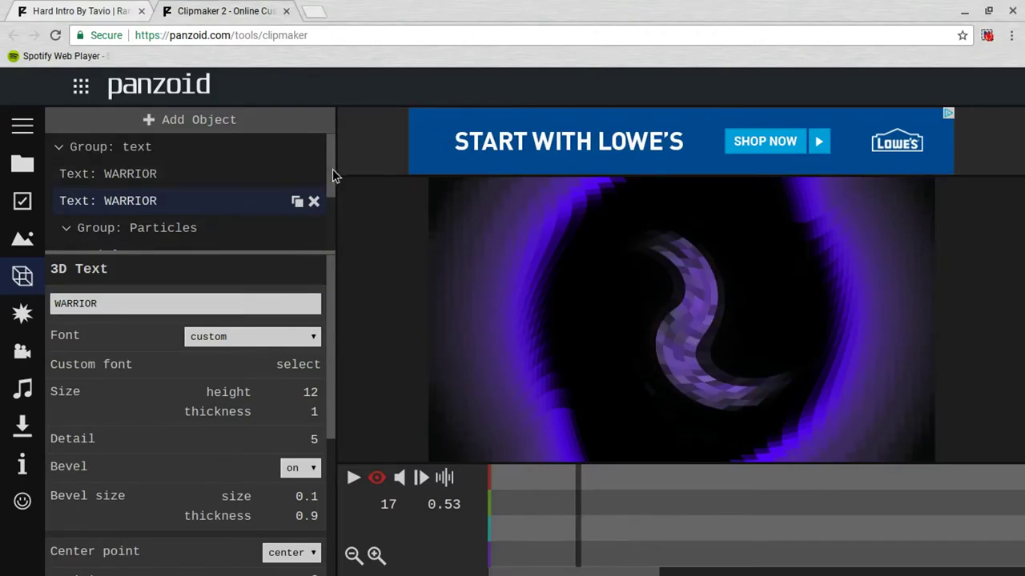
left_click_drag(336, 170, 335, 231)
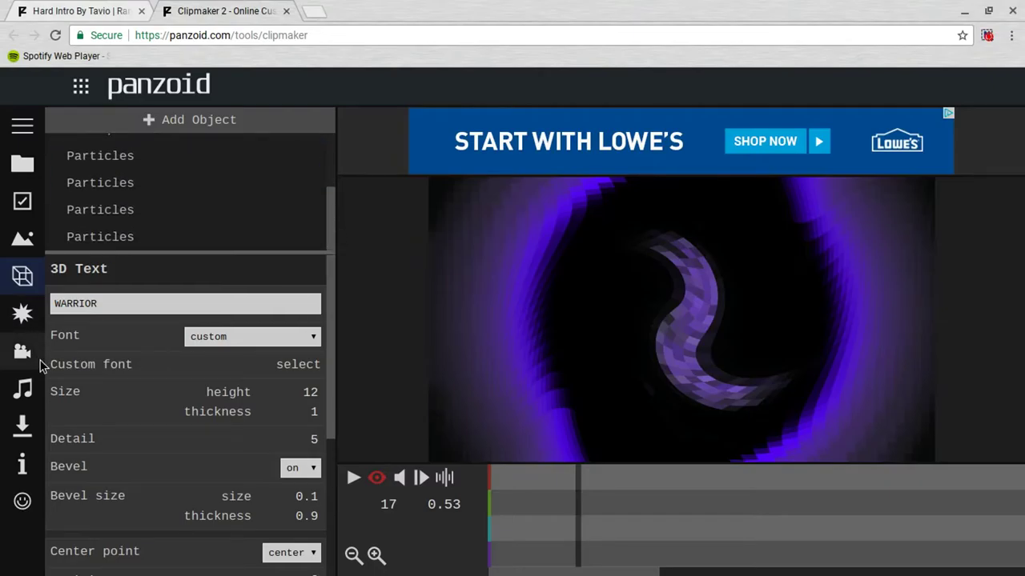
Play the intro to check the WARRIOR title, pausing at 7.10 seconds
left_click(353, 478)
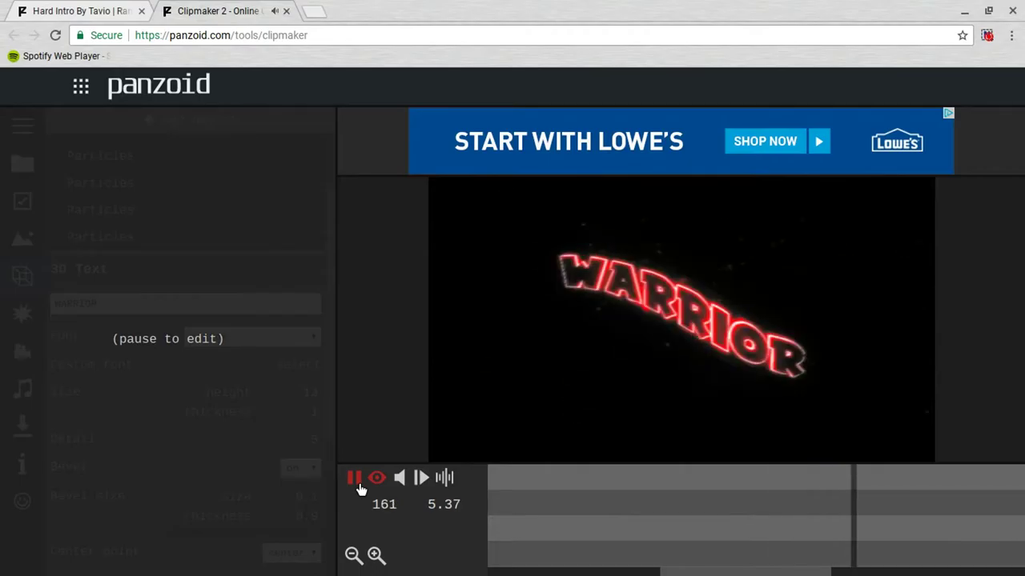
left_click(358, 482)
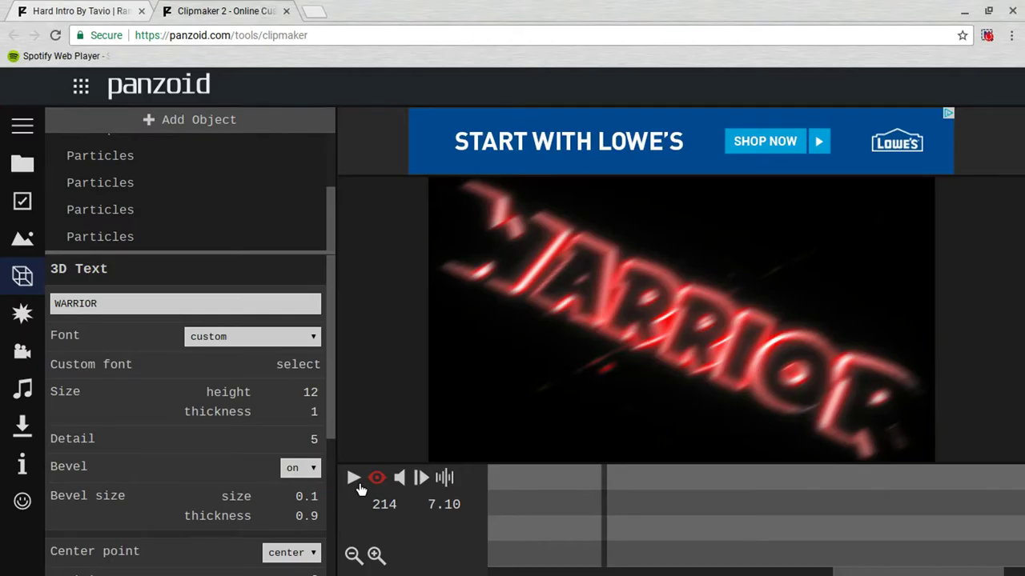
Load the second MP3 from Downloads as the audio track file
left_click(24, 390)
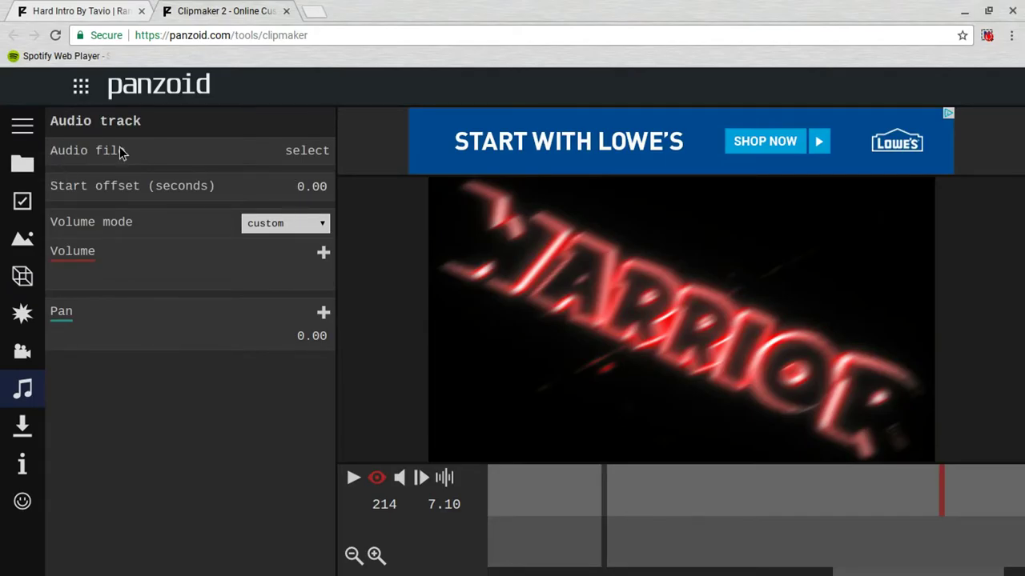
left_click(320, 157)
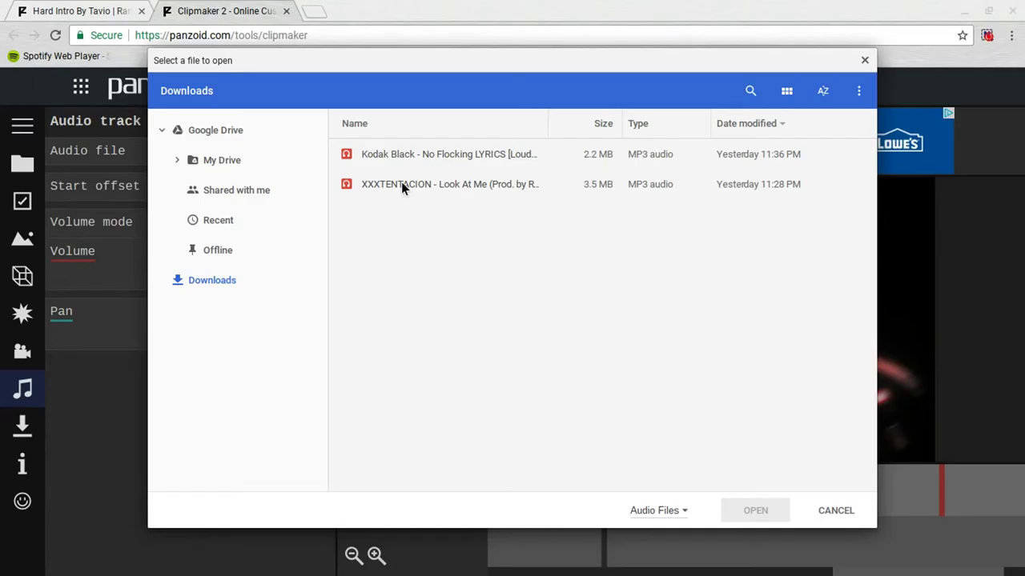
left_click(456, 190)
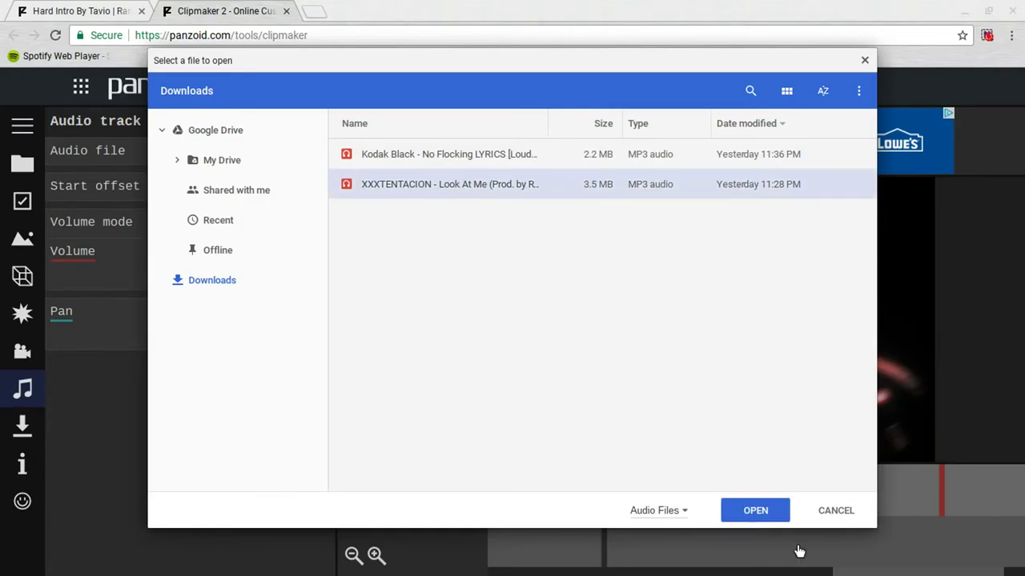
left_click(755, 512)
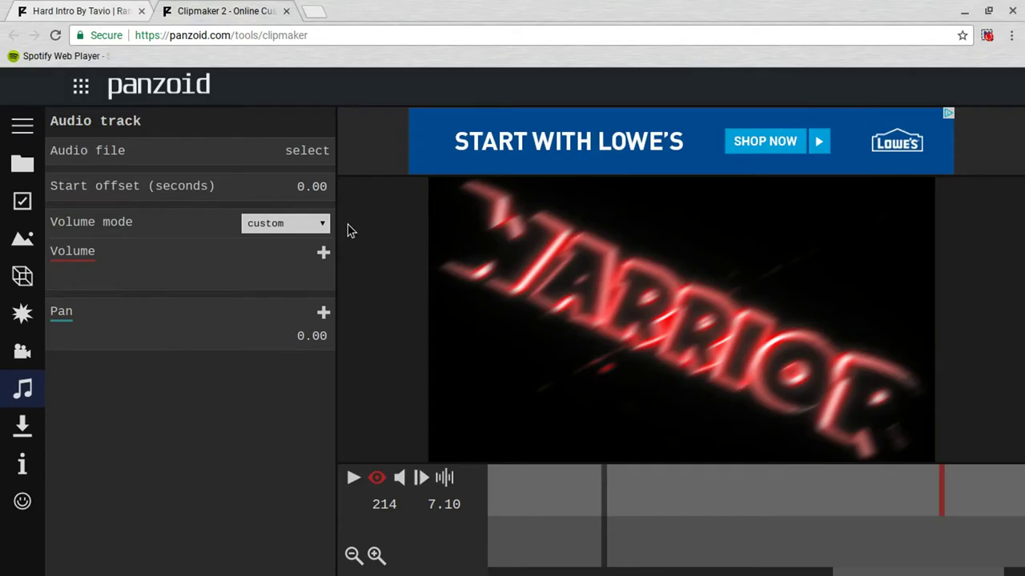
Preview the intro with music to 8.60 seconds, then show the Download your video panel
left_click(356, 482)
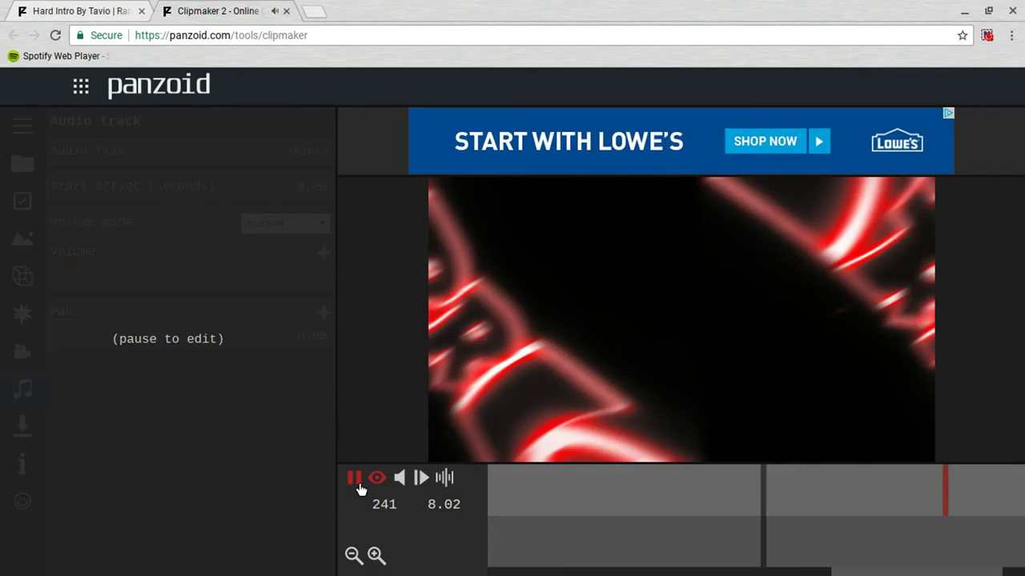
left_click(360, 482)
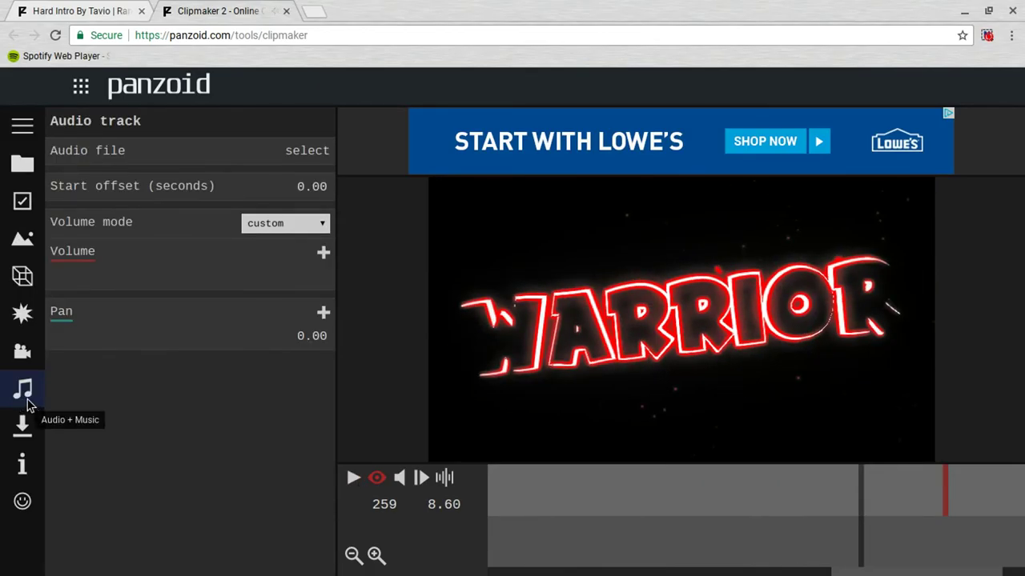
left_click(24, 427)
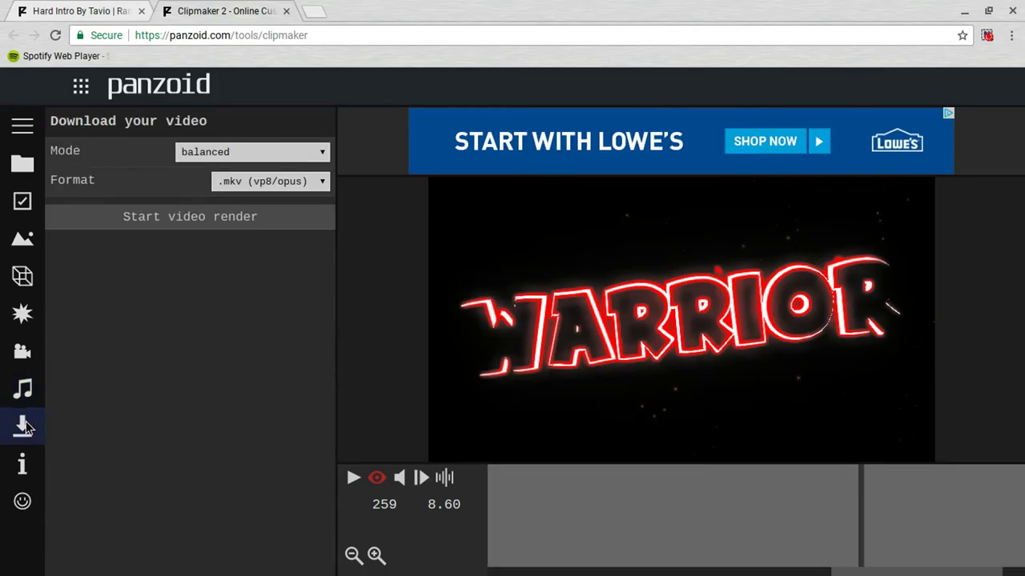
left_click(191, 154)
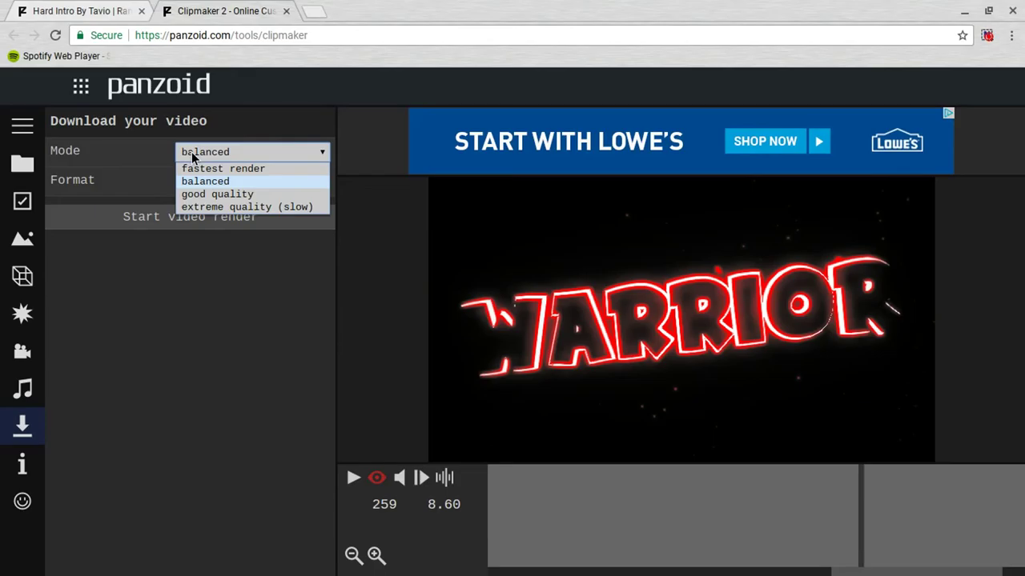
left_click(192, 152)
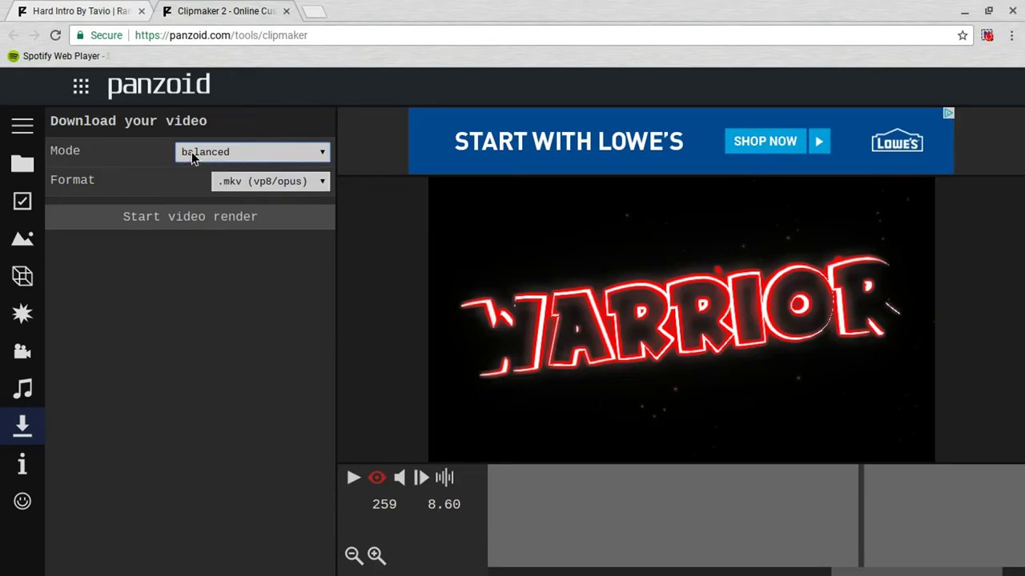
left_click(231, 186)
left_click(231, 187)
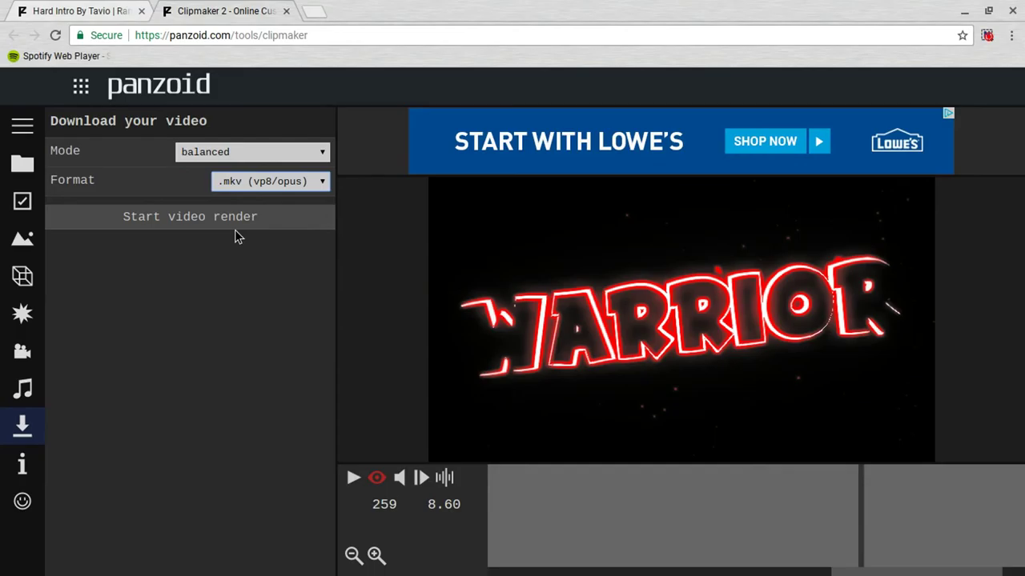